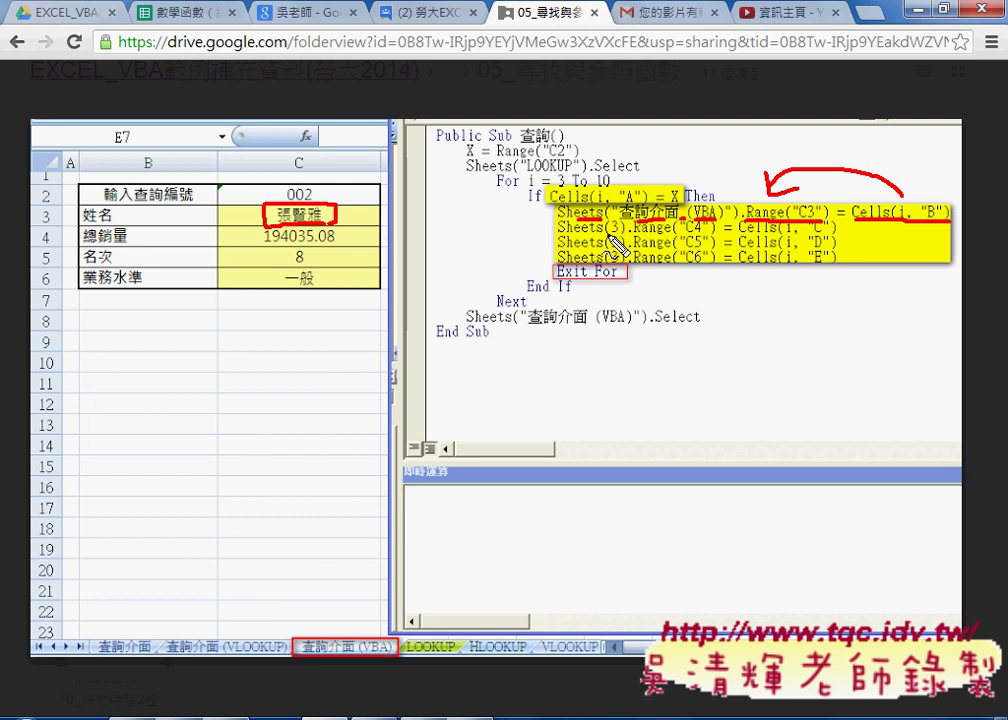
- Mark up the For loop, Exit For, Next line and sheet names in ink, then clear it
{"action": "mouse_move", "coordinate": [603, 226]}
{"action": "left_mouse_down"}
{"action": "mouse_move", "coordinate": [614, 230]}
{"action": "mouse_move", "coordinate": [617, 264]}
{"action": "left_mouse_up"}
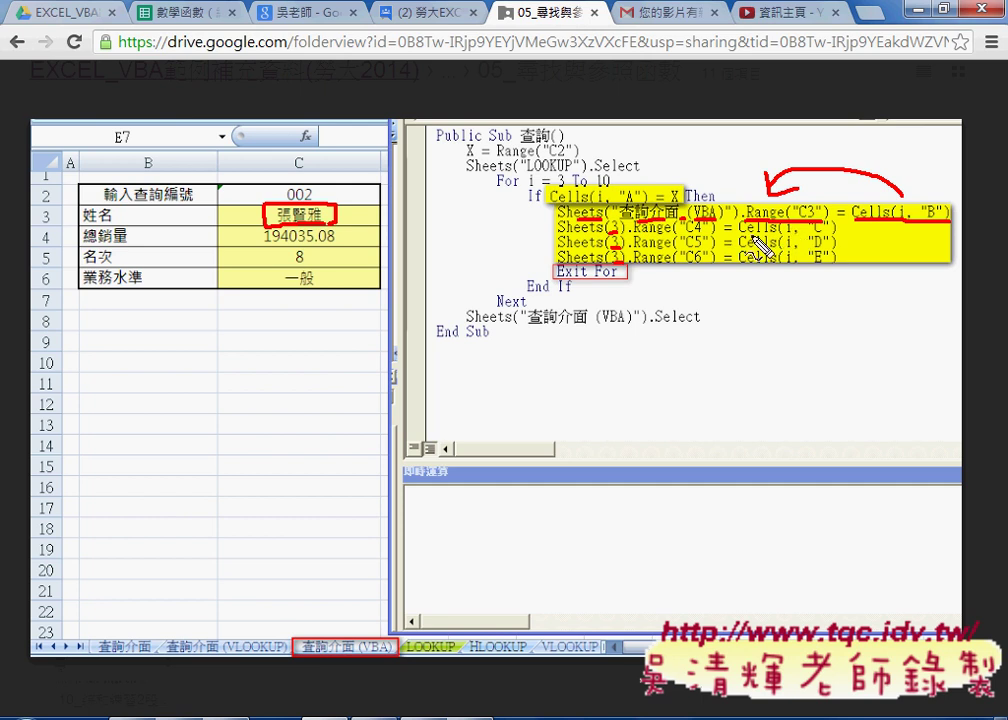
{"action": "left_click_drag", "start_coordinate": [555, 281], "coordinate": [625, 281]}
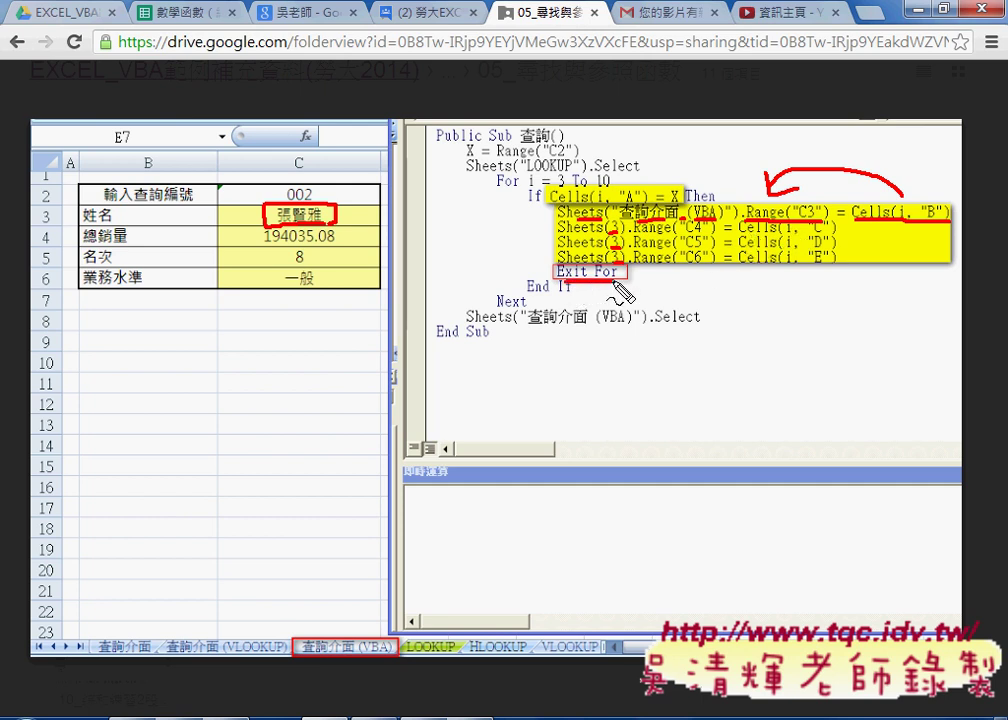
{"action": "left_click_drag", "start_coordinate": [512, 172], "coordinate": [500, 190]}
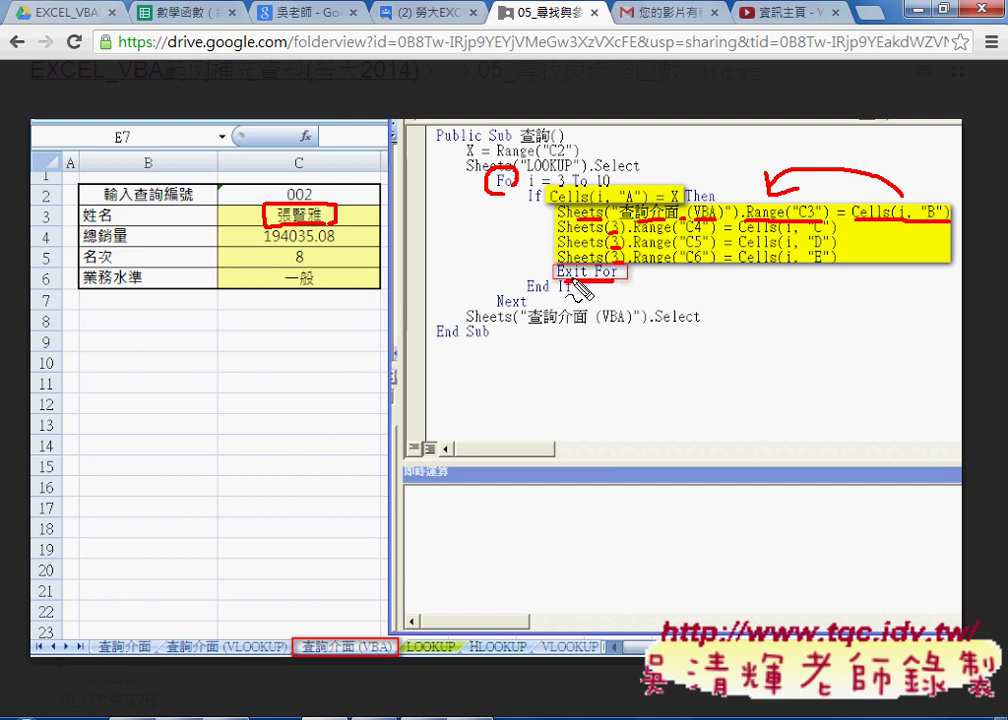
{"action": "left_click_drag", "start_coordinate": [562, 282], "coordinate": [620, 283]}
{"action": "mouse_move", "coordinate": [441, 297]}
{"action": "left_mouse_down"}
{"action": "mouse_move", "coordinate": [457, 291]}
{"action": "mouse_move", "coordinate": [465, 318]}
{"action": "left_mouse_up"}
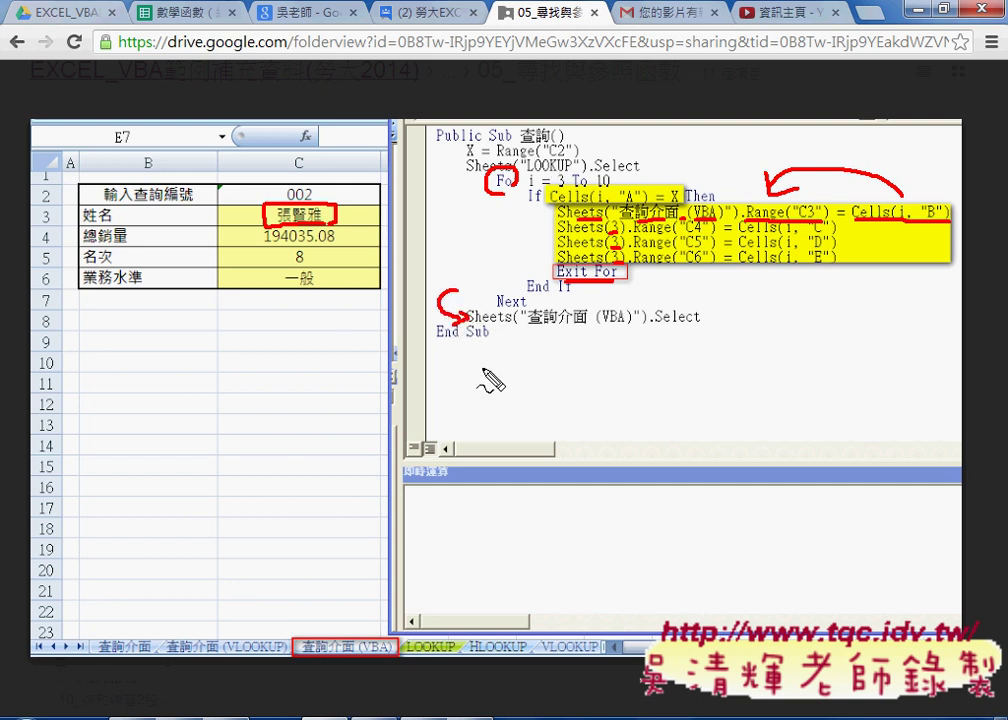
{"action": "mouse_move", "coordinate": [410, 633]}
{"action": "left_mouse_down"}
{"action": "mouse_move", "coordinate": [463, 658]}
{"action": "mouse_move", "coordinate": [357, 630]}
{"action": "left_mouse_up"}
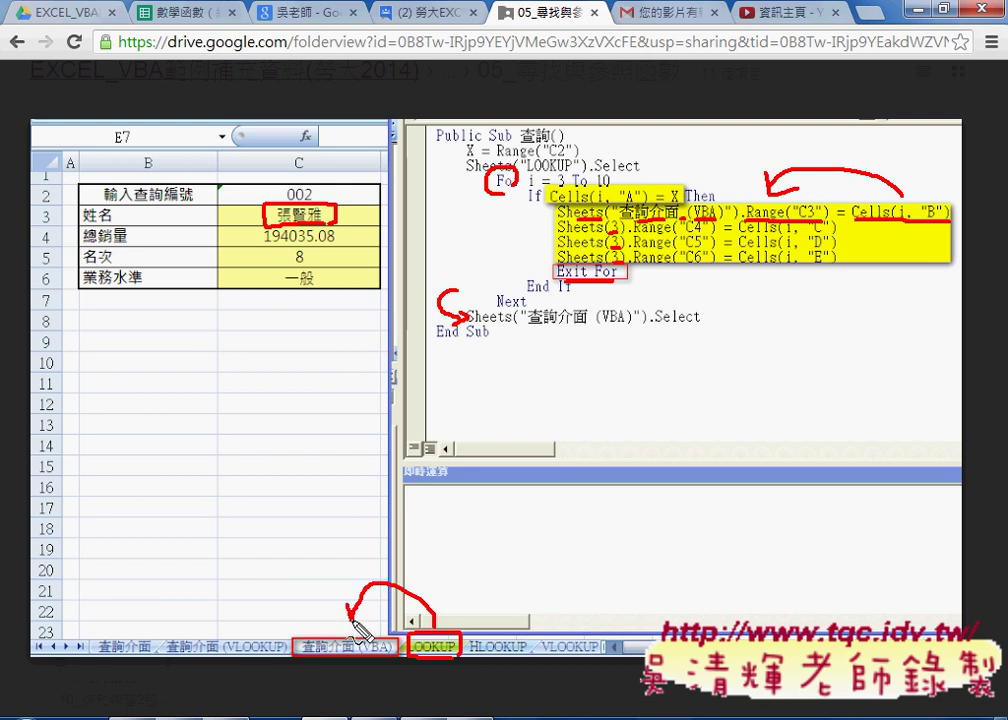
{"action": "left_click_drag", "start_coordinate": [532, 325], "coordinate": [692, 325]}
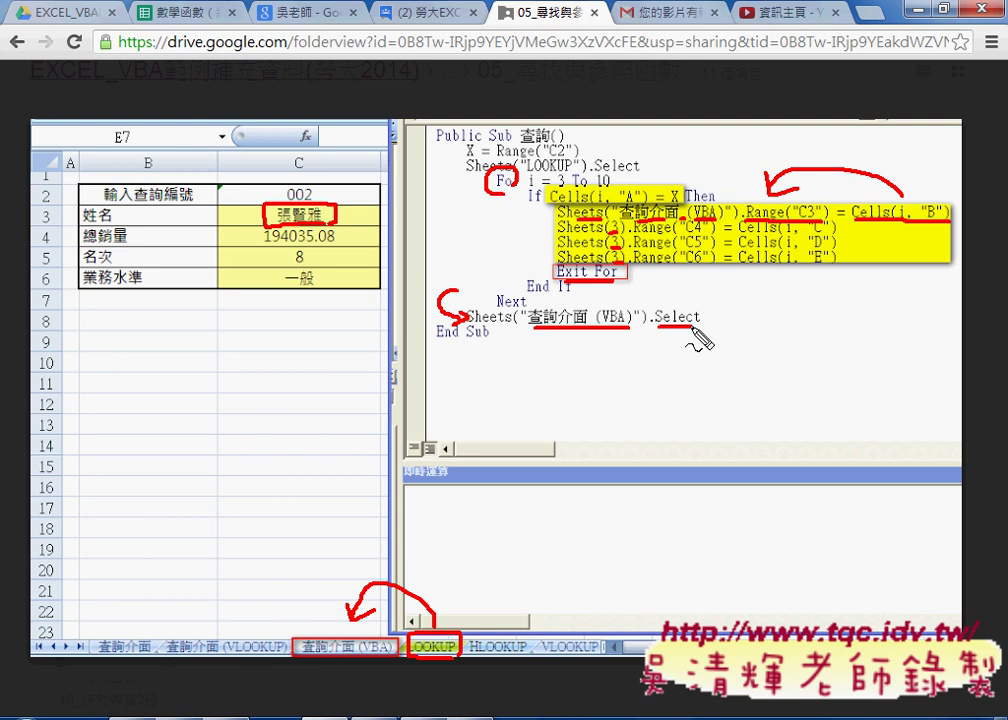
{"action": "key", "text": "Escape"}
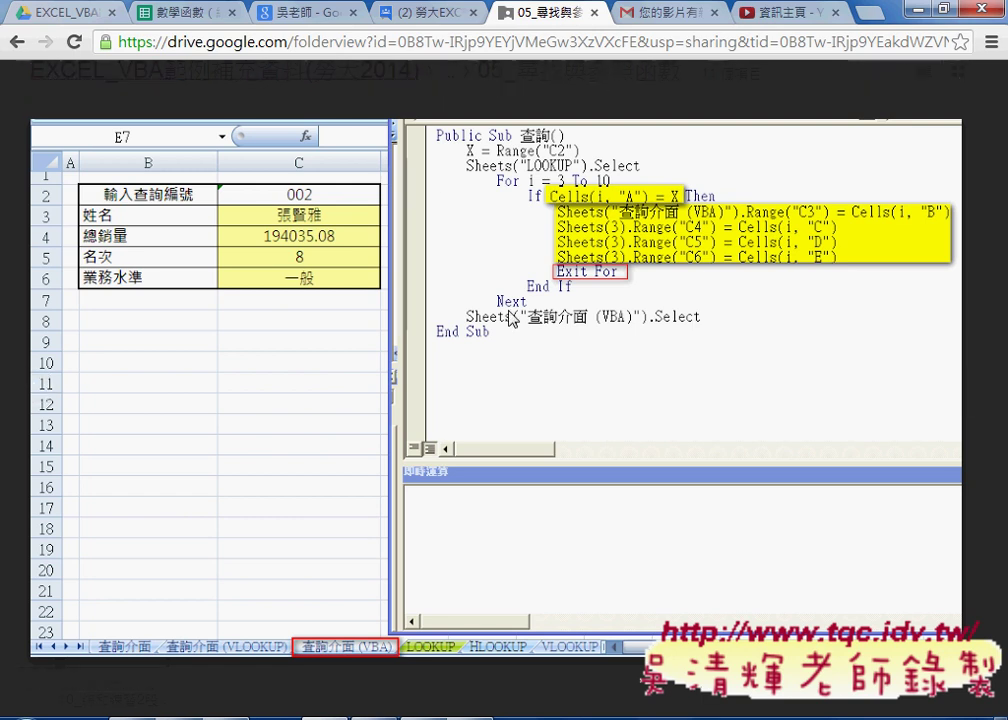
- Go to the HLOOKUP sheet and highlight the product table A2:E4 and the CZ2 question cells A6:C7
{"action": "left_click", "coordinate": [917, 9]}
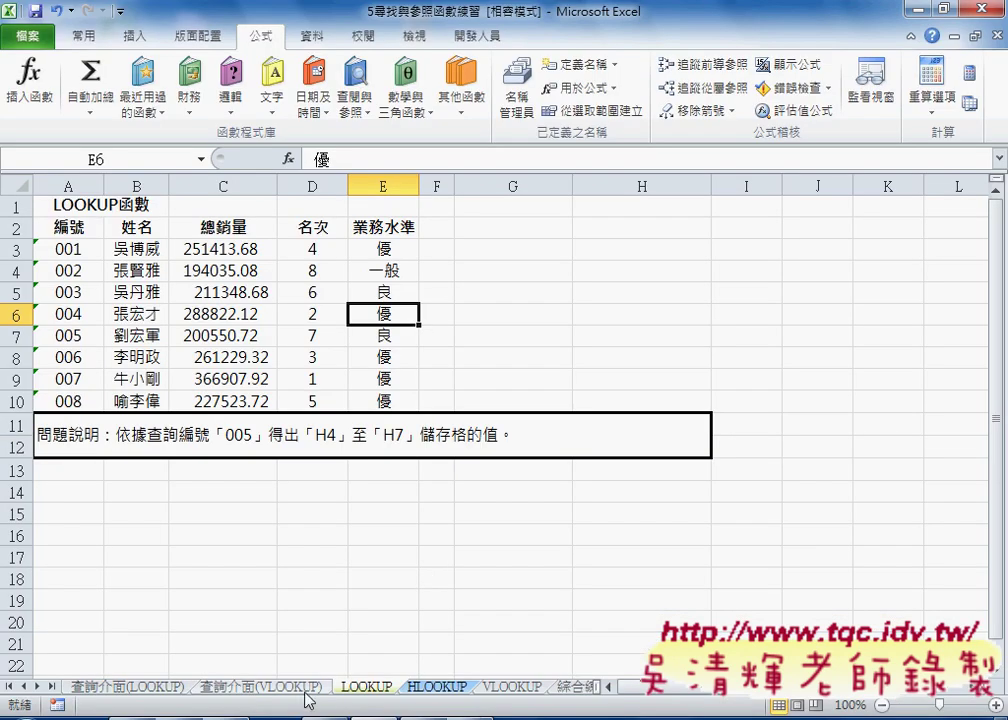
{"action": "left_click", "coordinate": [437, 687]}
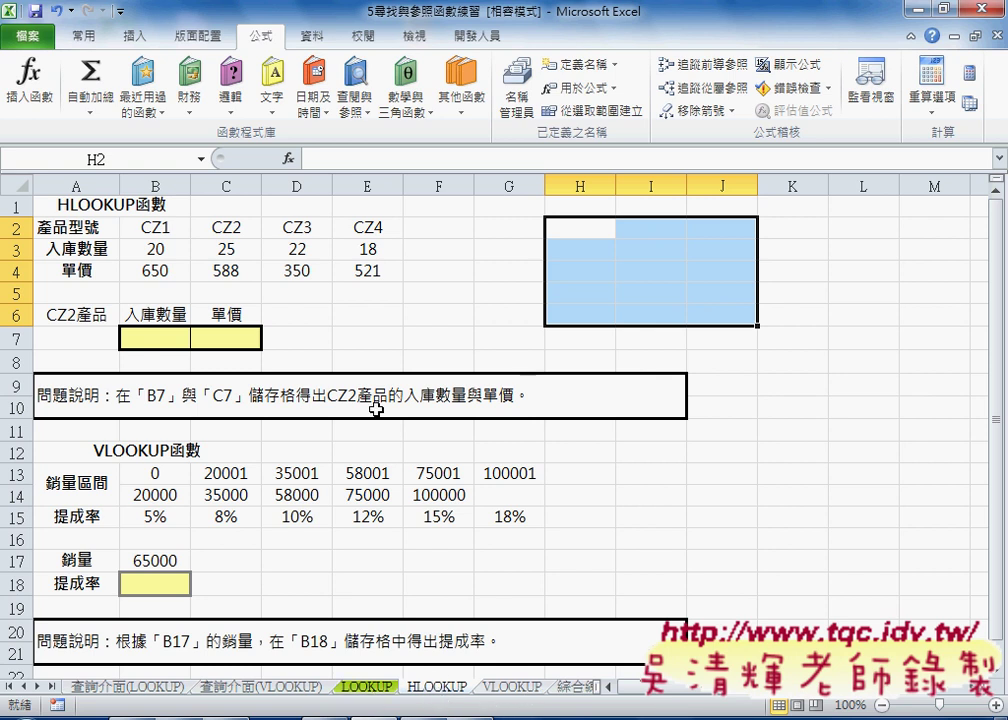
{"action": "left_click", "coordinate": [160, 342]}
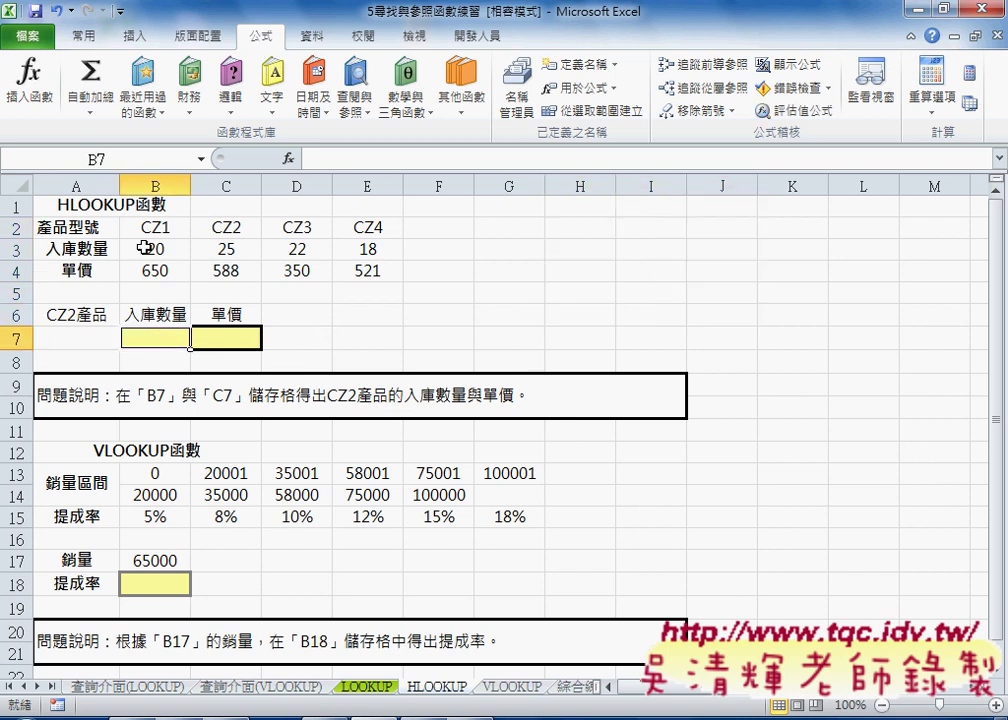
{"action": "left_click_drag", "start_coordinate": [62, 226], "coordinate": [368, 272]}
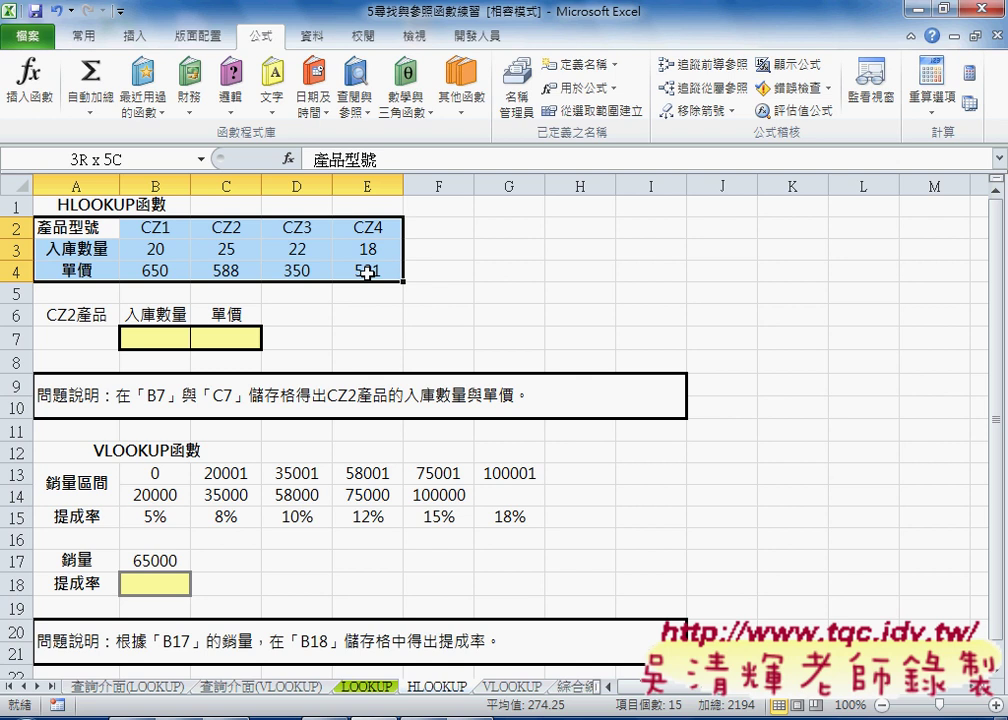
{"action": "left_click_drag", "start_coordinate": [62, 226], "coordinate": [341, 272]}
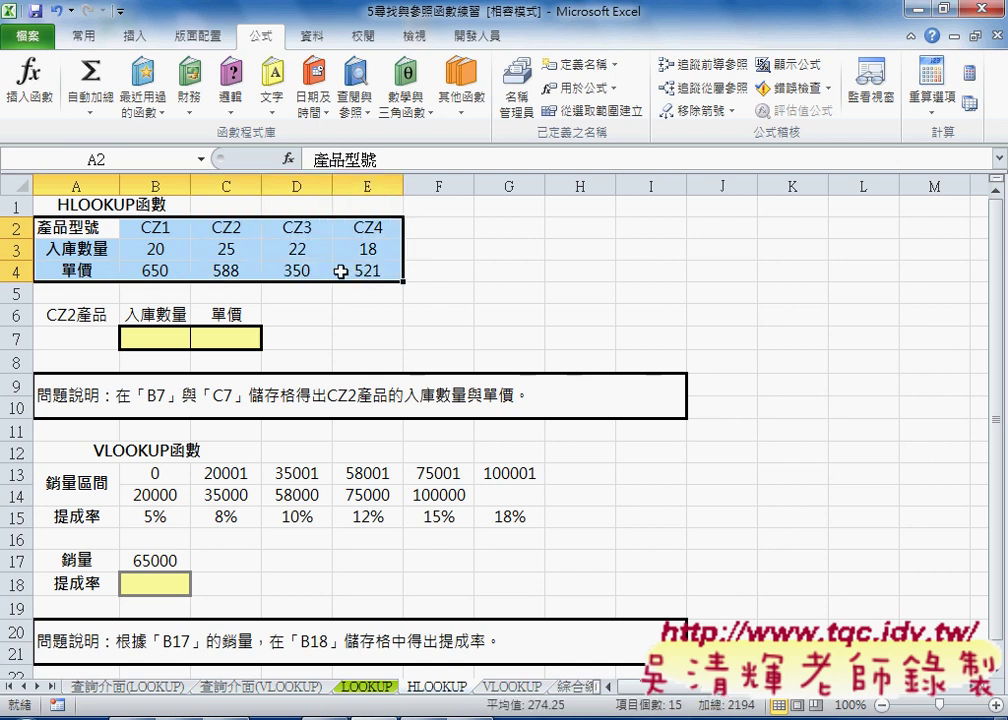
{"action": "left_click_drag", "start_coordinate": [67, 315], "coordinate": [221, 342]}
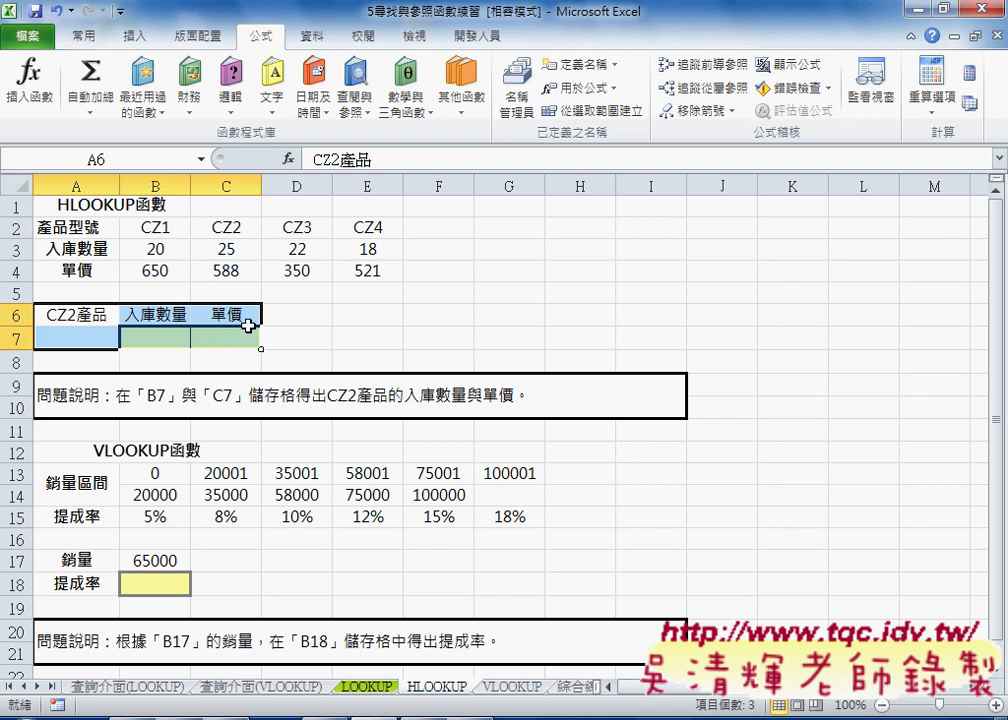
- Point out the CZ2 label and row labels, then start a function in B7 via Insert Function
{"action": "left_click", "coordinate": [150, 338]}
{"action": "left_click", "coordinate": [78, 315]}
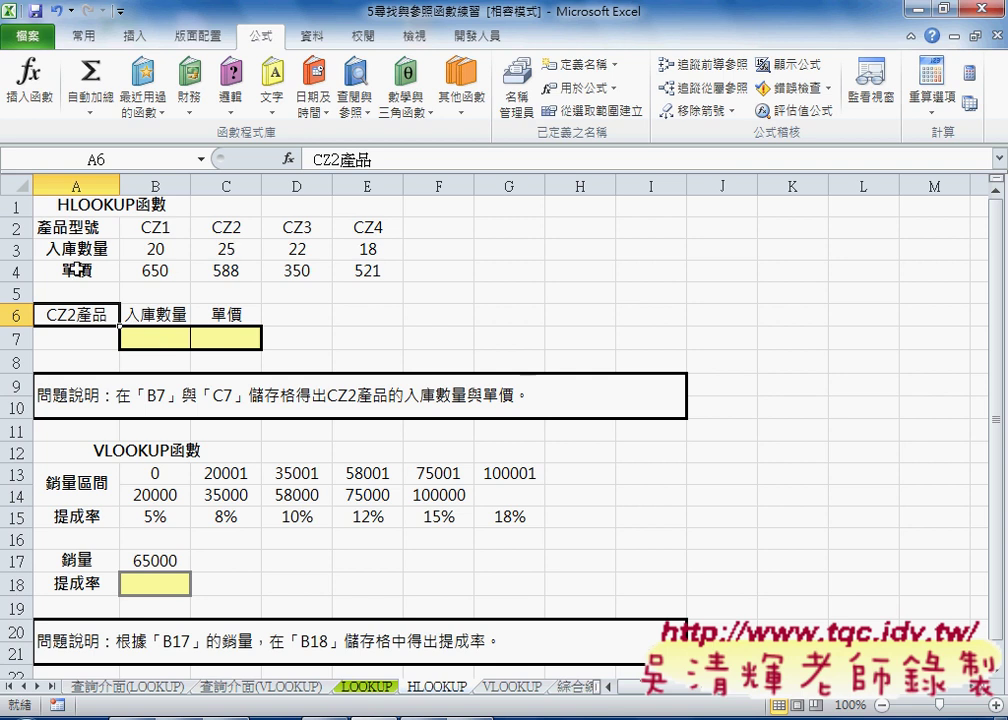
{"action": "left_click_drag", "start_coordinate": [76, 228], "coordinate": [76, 270]}
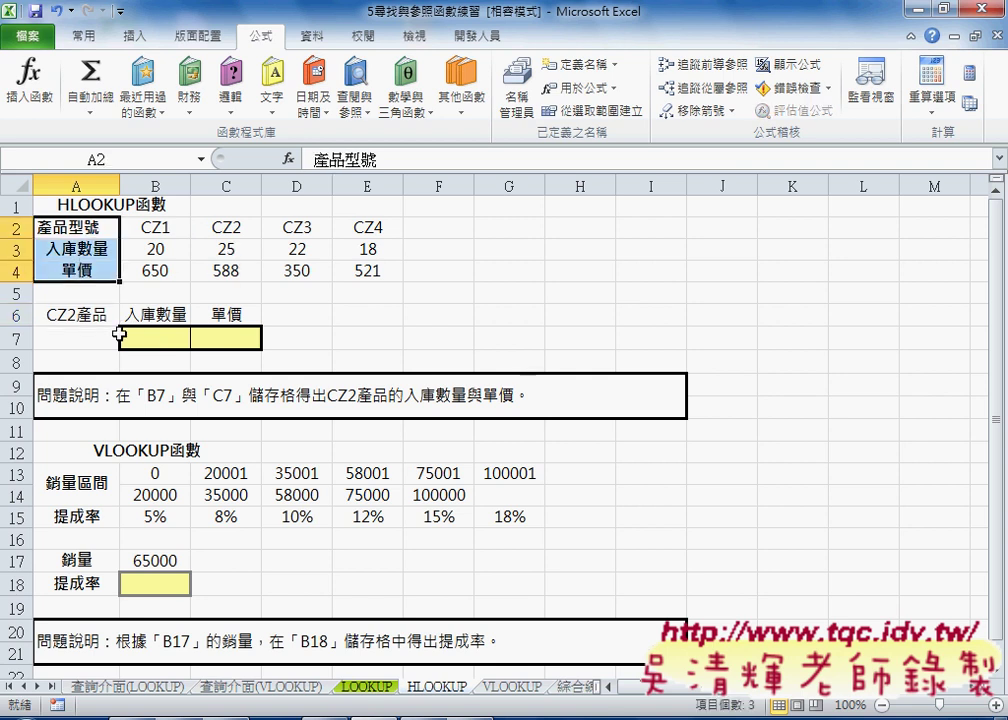
{"action": "left_click", "coordinate": [175, 341]}
{"action": "left_click", "coordinate": [288, 159]}
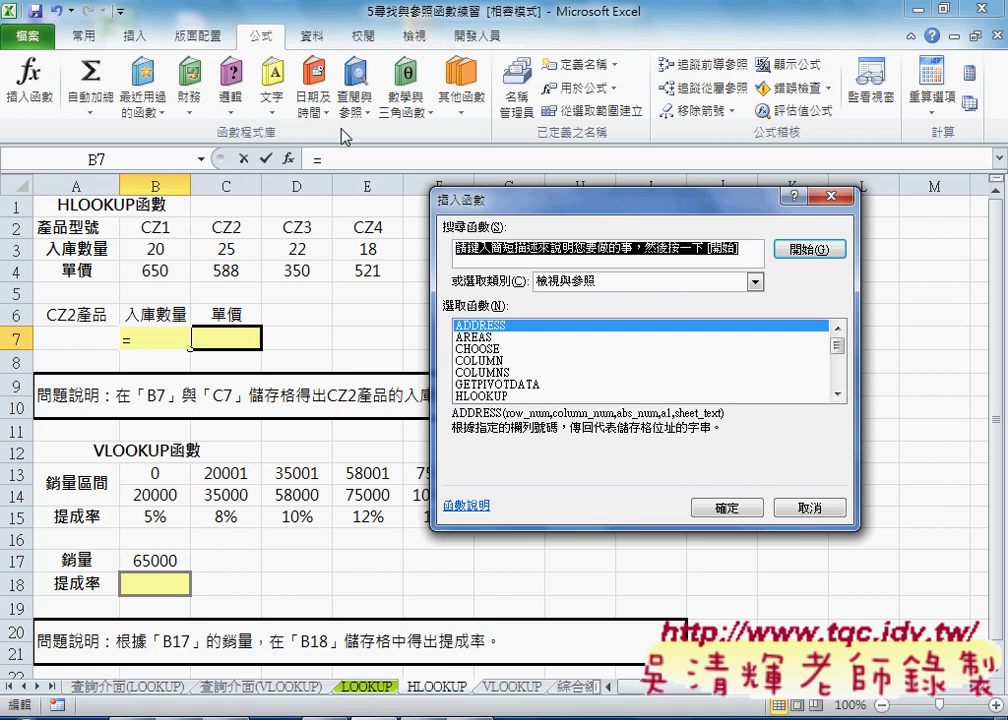
- Choose HLOOKUP from the Lookup & Reference list and move its arguments window aside
{"action": "left_click_drag", "start_coordinate": [837, 345], "coordinate": [838, 365]}
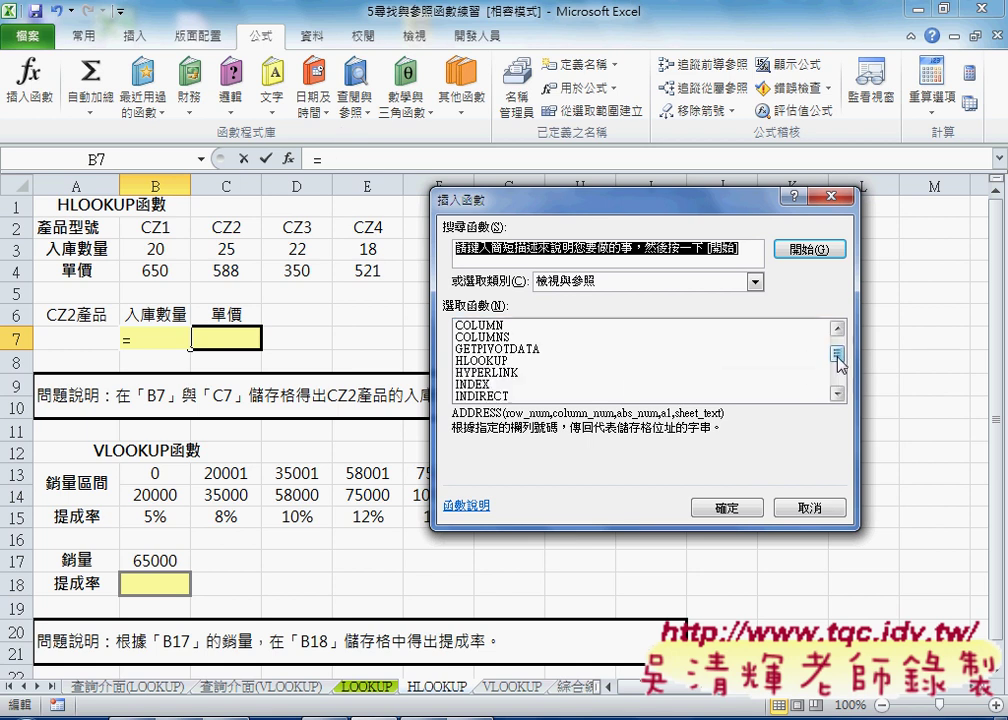
{"action": "left_click", "coordinate": [520, 360]}
{"action": "left_click", "coordinate": [727, 508]}
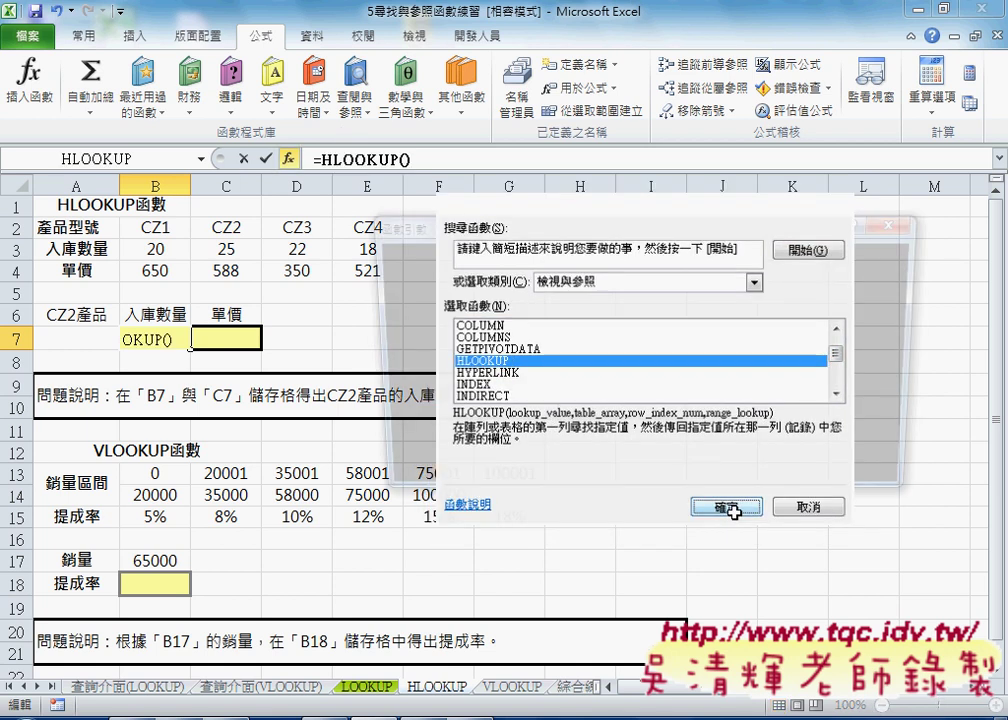
{"action": "left_click_drag", "start_coordinate": [534, 268], "coordinate": [695, 240]}
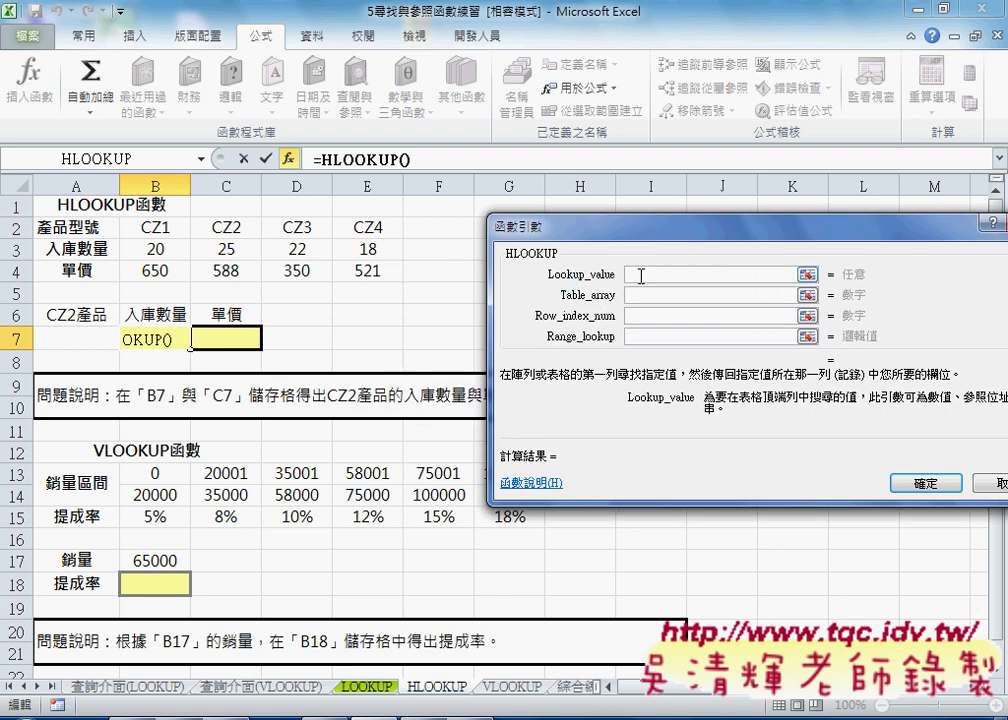
- Enter the lookup value as the quoted text "CZ2" instead of plain CZ2
{"action": "type", "text": "CZ2"}
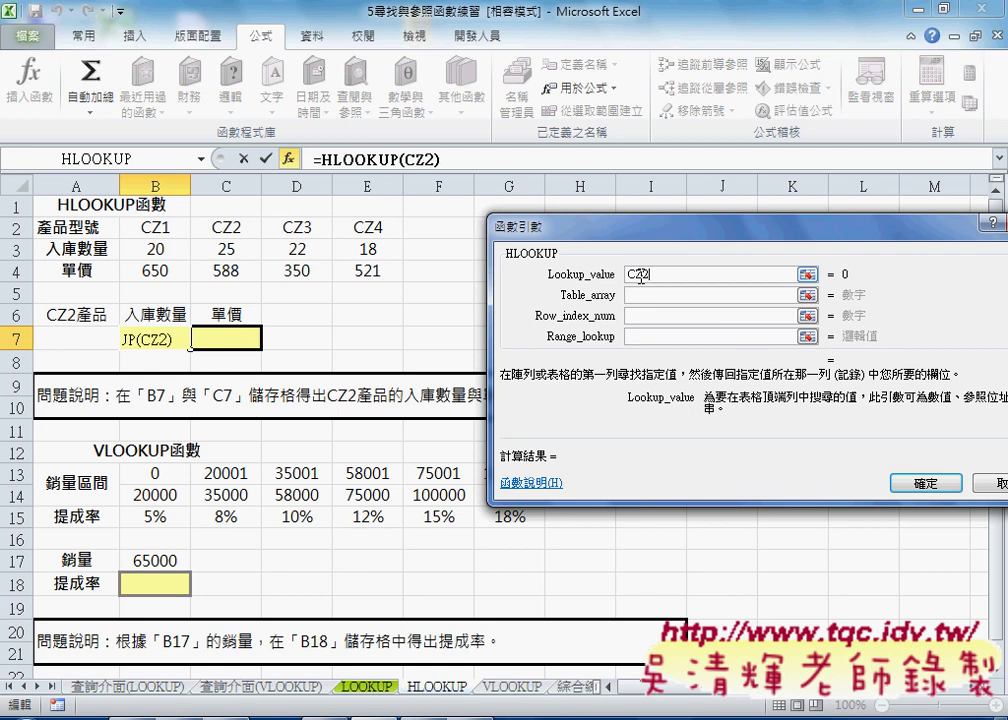
{"action": "key", "text": "Tab"}
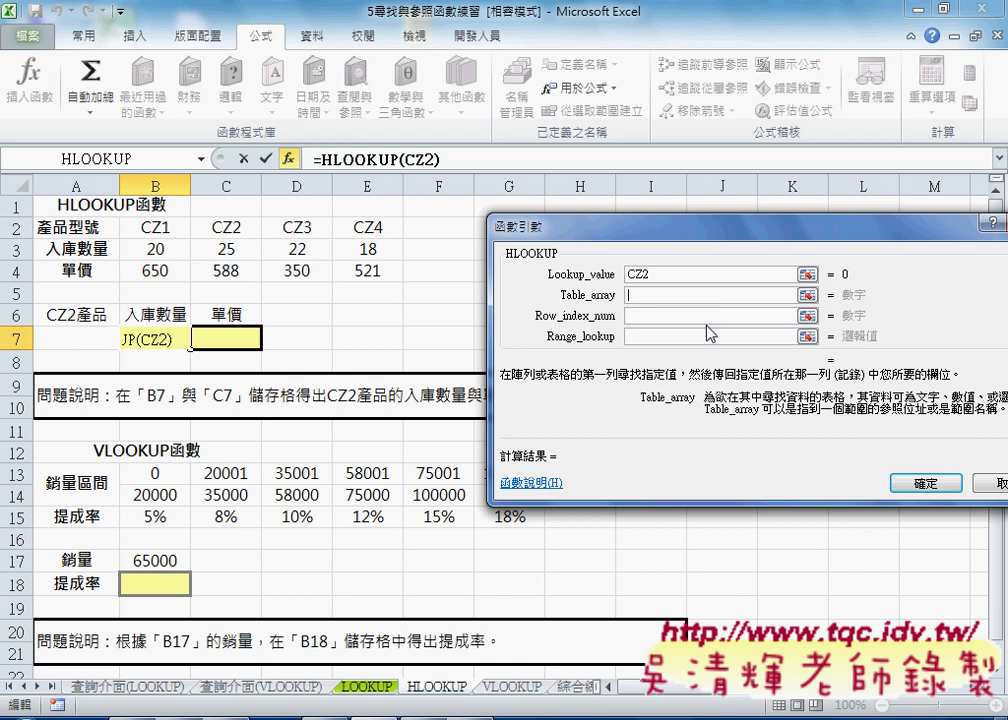
{"action": "left_click", "coordinate": [631, 277]}
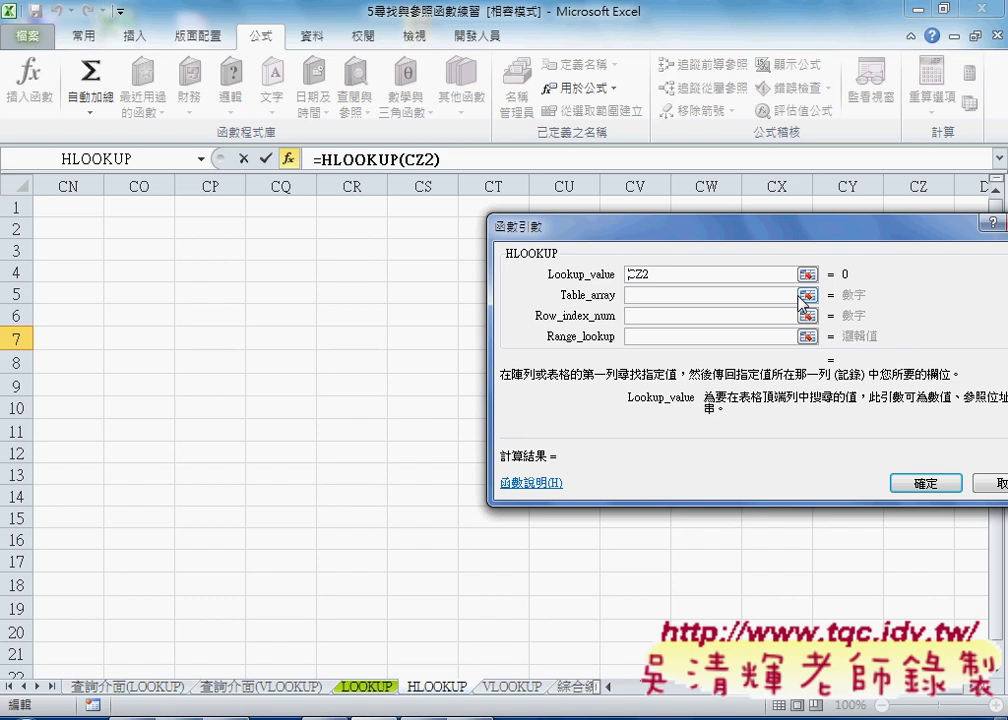
{"action": "type", "text": "\"CZ2"}
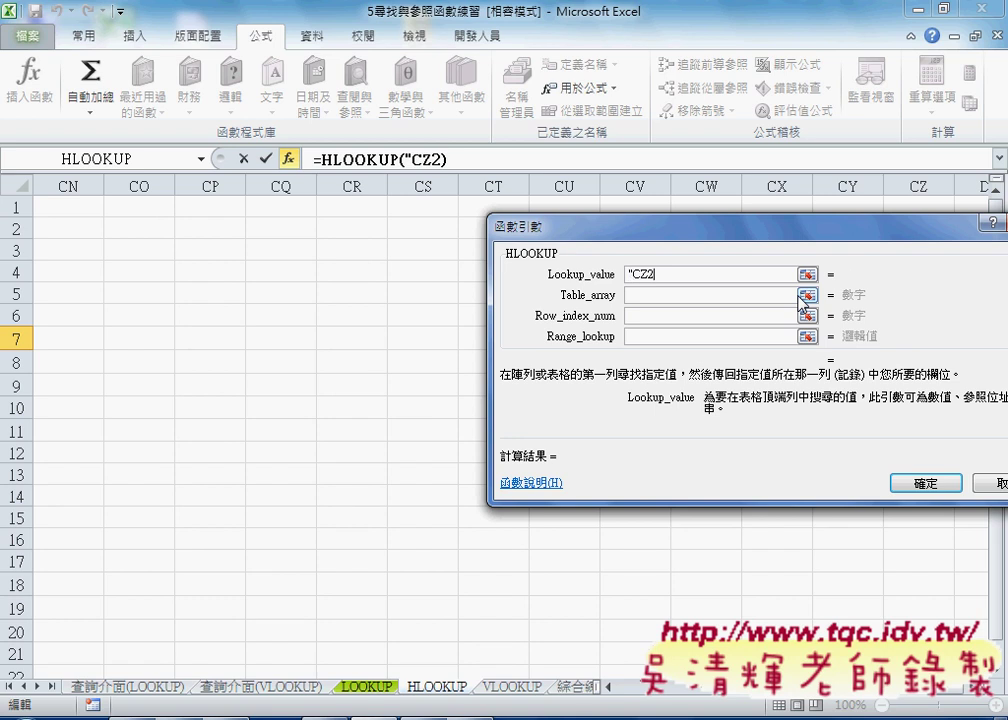
{"action": "type", "text": "\""}
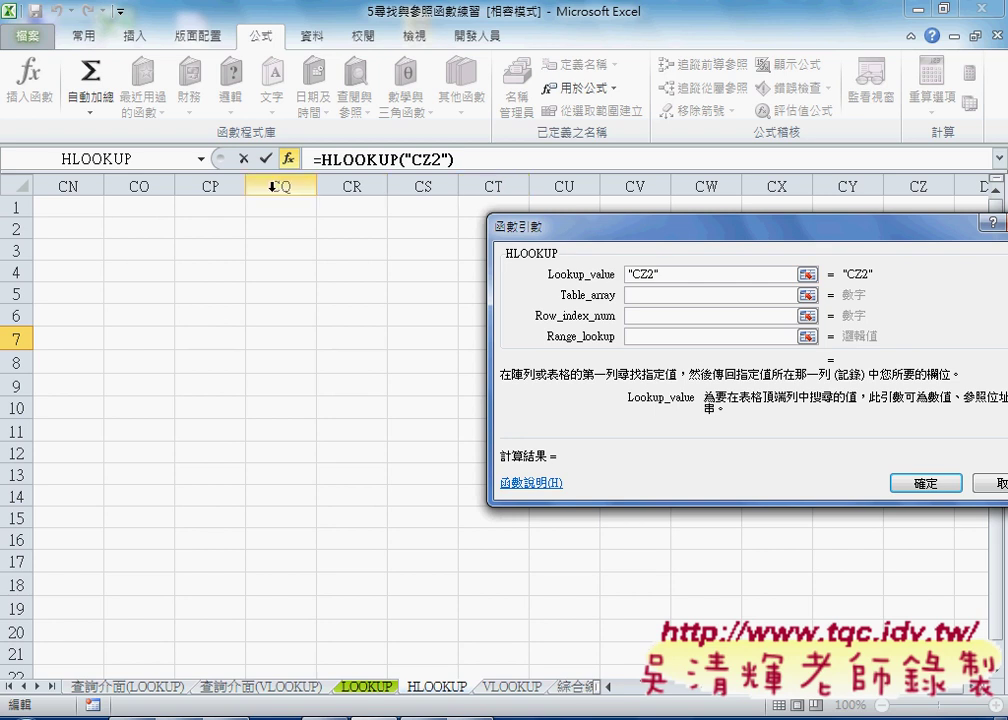
{"action": "left_click_drag", "start_coordinate": [670, 275], "coordinate": [627, 275]}
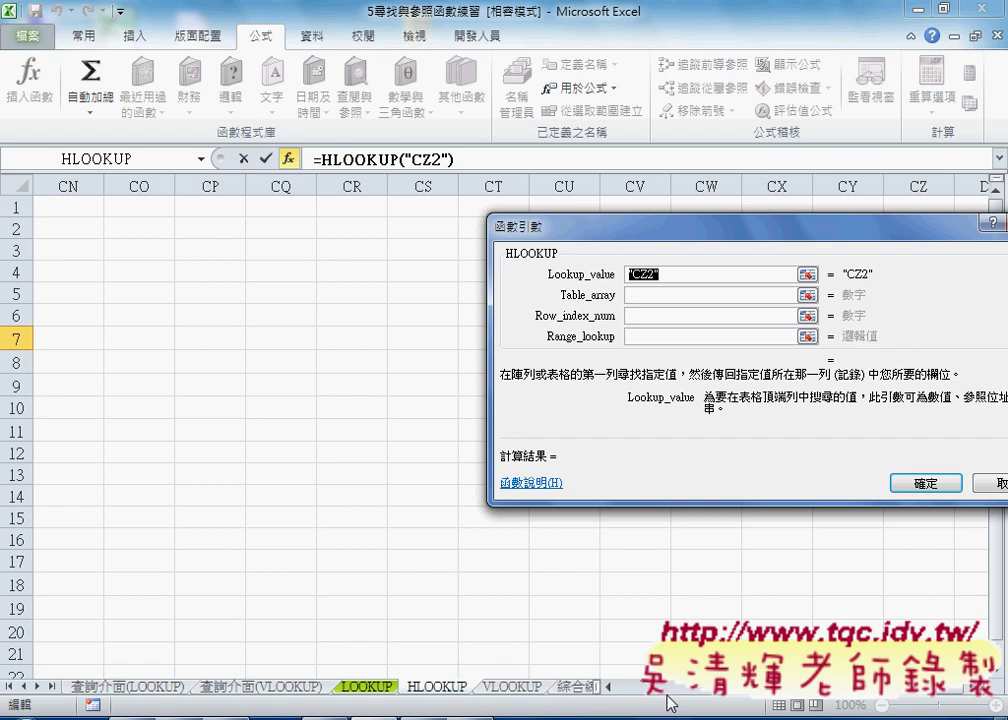
{"action": "left_click_drag", "start_coordinate": [750, 703], "coordinate": [622, 703]}
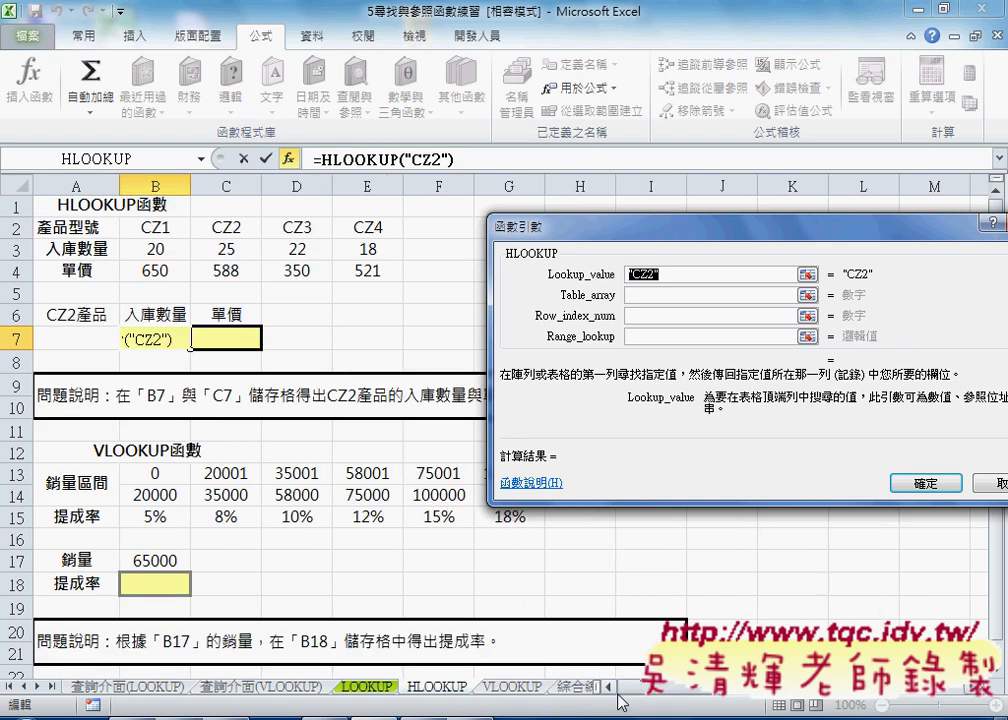
- Set the HLOOKUP table array to B2:E4
{"action": "left_click", "coordinate": [642, 294]}
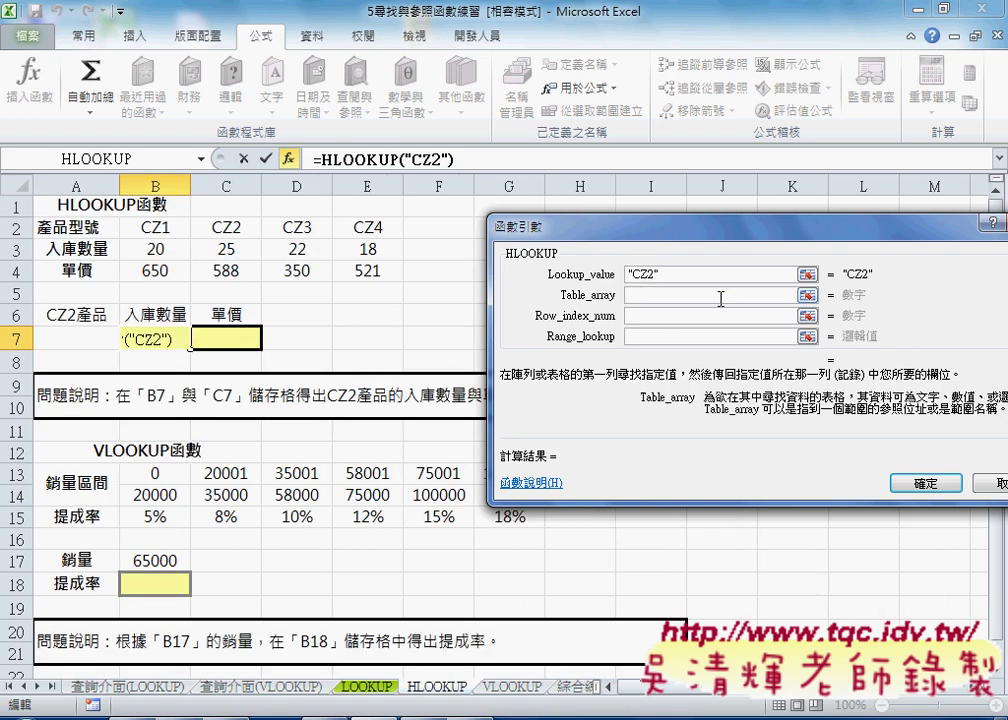
{"action": "left_click_drag", "start_coordinate": [148, 228], "coordinate": [388, 270]}
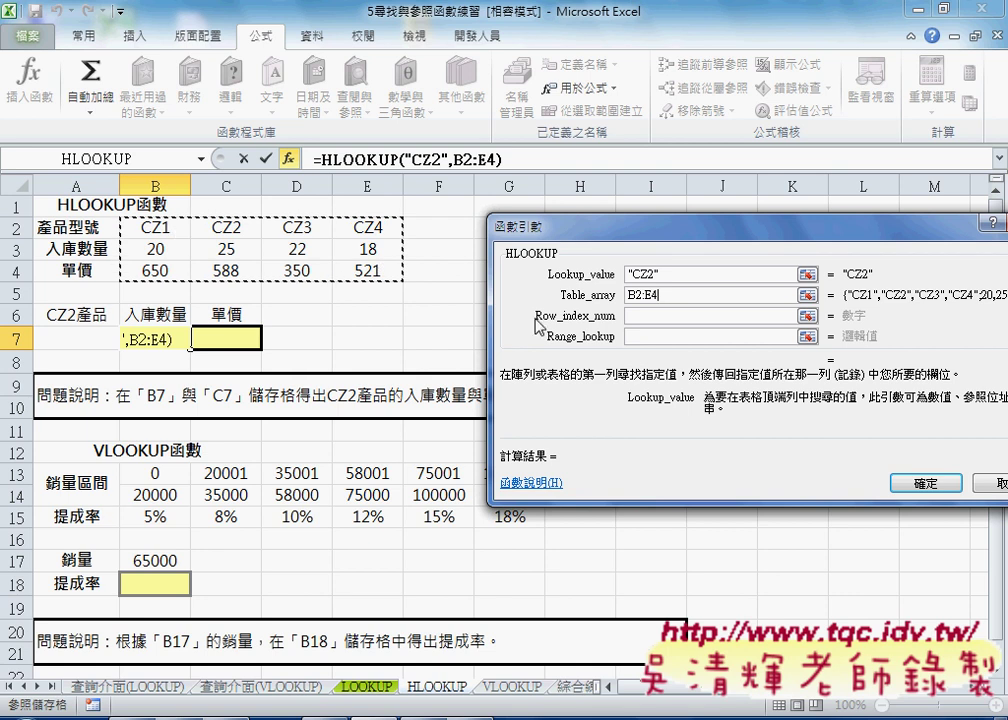
{"action": "left_click", "coordinate": [652, 319]}
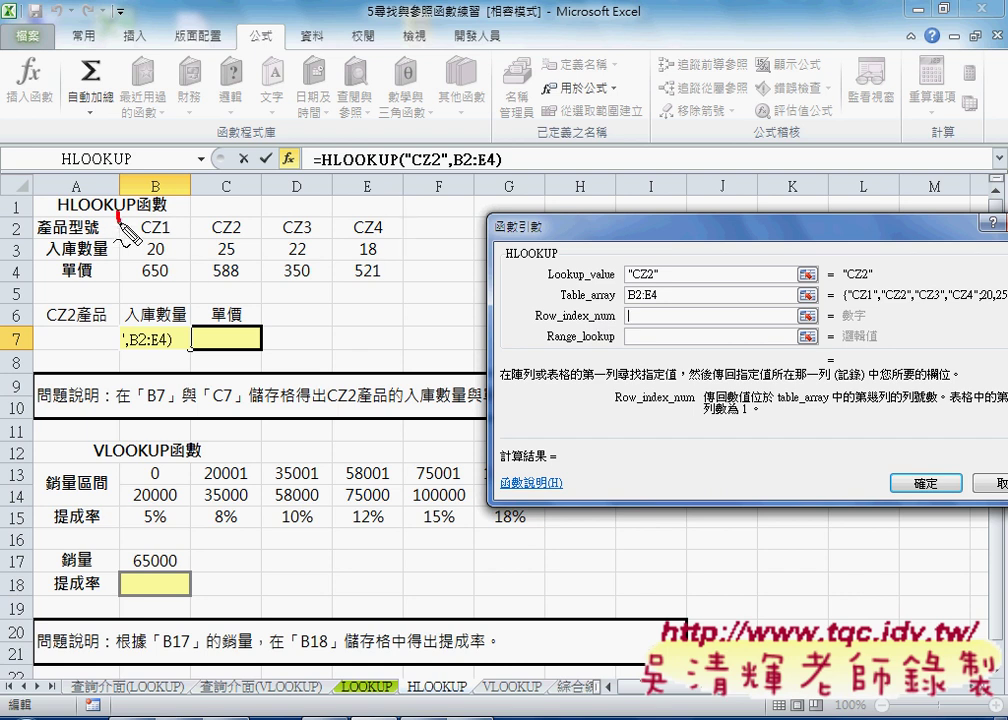
- Outline the lookup table and number its rows in red ink, then erase the ink
{"action": "mouse_move", "coordinate": [118, 197]}
{"action": "left_mouse_down"}
{"action": "mouse_move", "coordinate": [278, 280]}
{"action": "mouse_move", "coordinate": [341, 286]}
{"action": "left_mouse_up"}
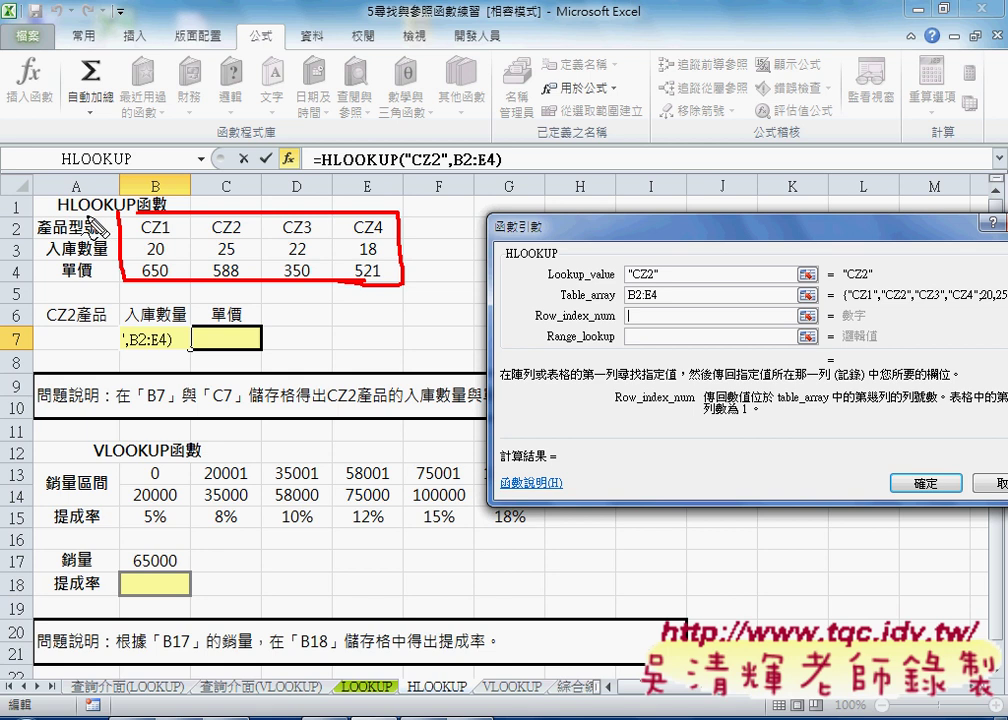
{"action": "left_click_drag", "start_coordinate": [80, 226], "coordinate": [98, 282]}
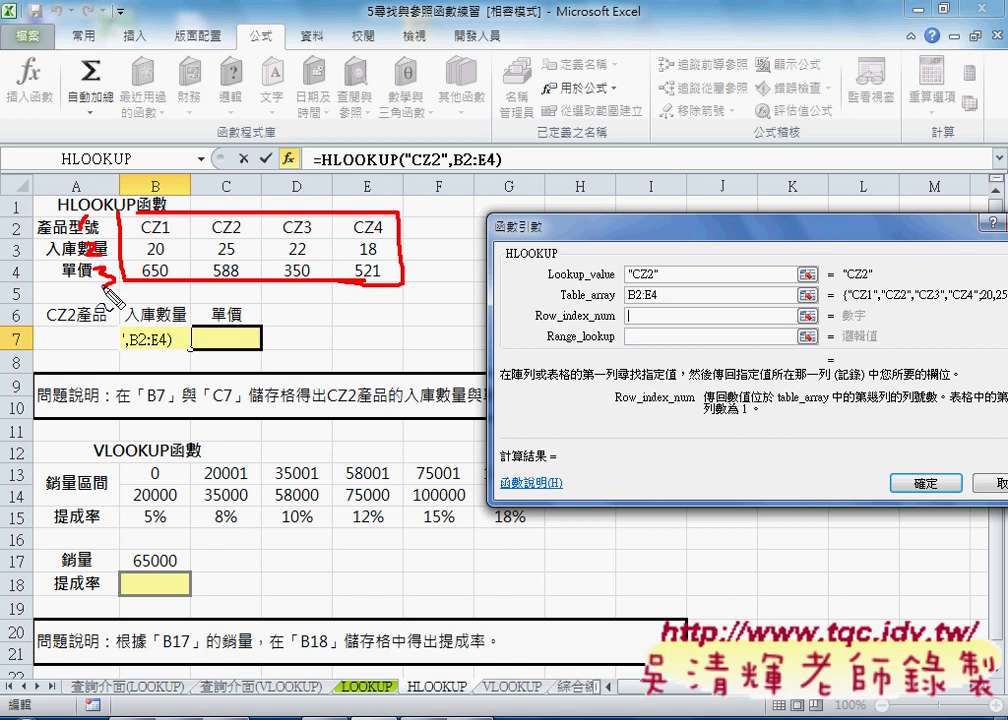
{"action": "left_click_drag", "start_coordinate": [22, 222], "coordinate": [14, 240]}
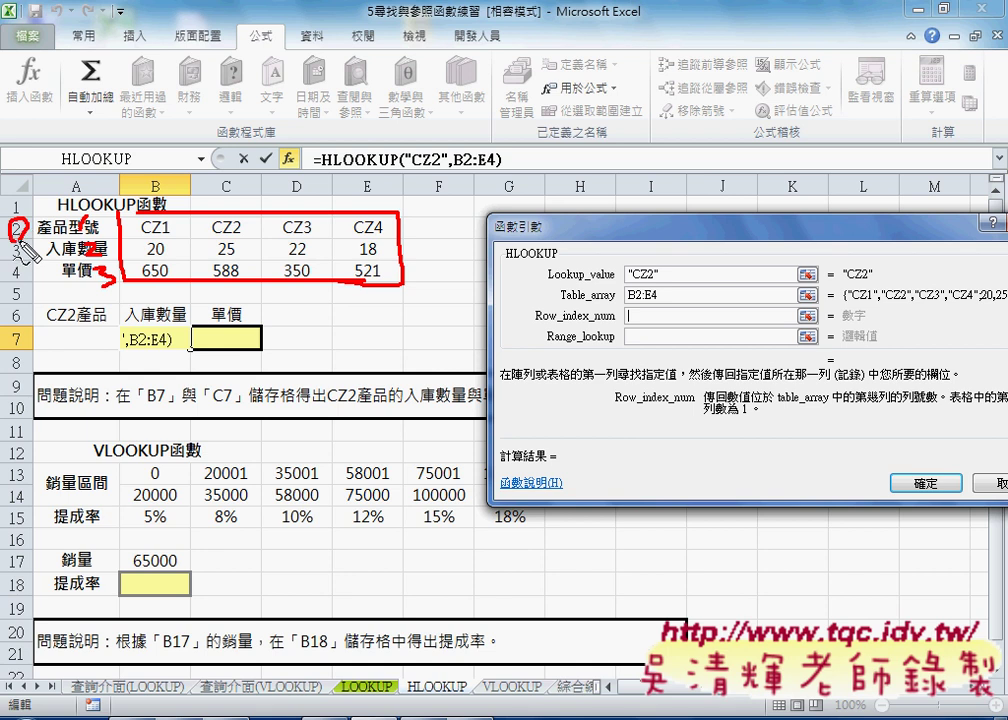
{"action": "mouse_move", "coordinate": [22, 180]}
{"action": "left_mouse_down"}
{"action": "mouse_move", "coordinate": [38, 200]}
{"action": "mouse_move", "coordinate": [24, 200]}
{"action": "left_mouse_up"}
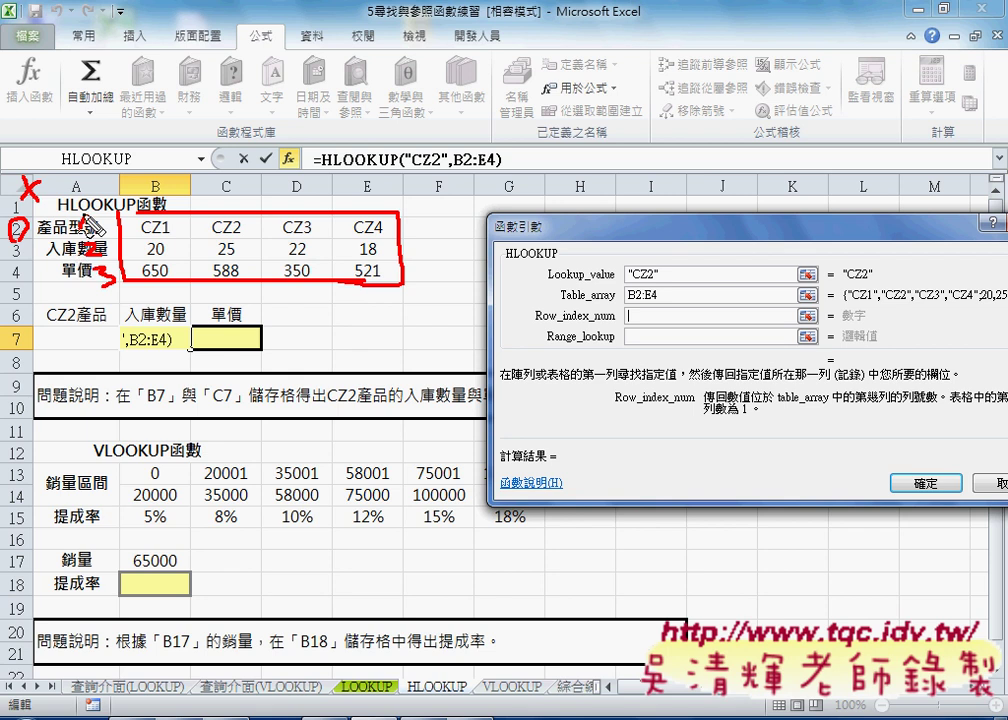
{"action": "mouse_move", "coordinate": [14, 238]}
{"action": "left_mouse_down"}
{"action": "mouse_move", "coordinate": [32, 260]}
{"action": "mouse_move", "coordinate": [30, 278]}
{"action": "left_mouse_up"}
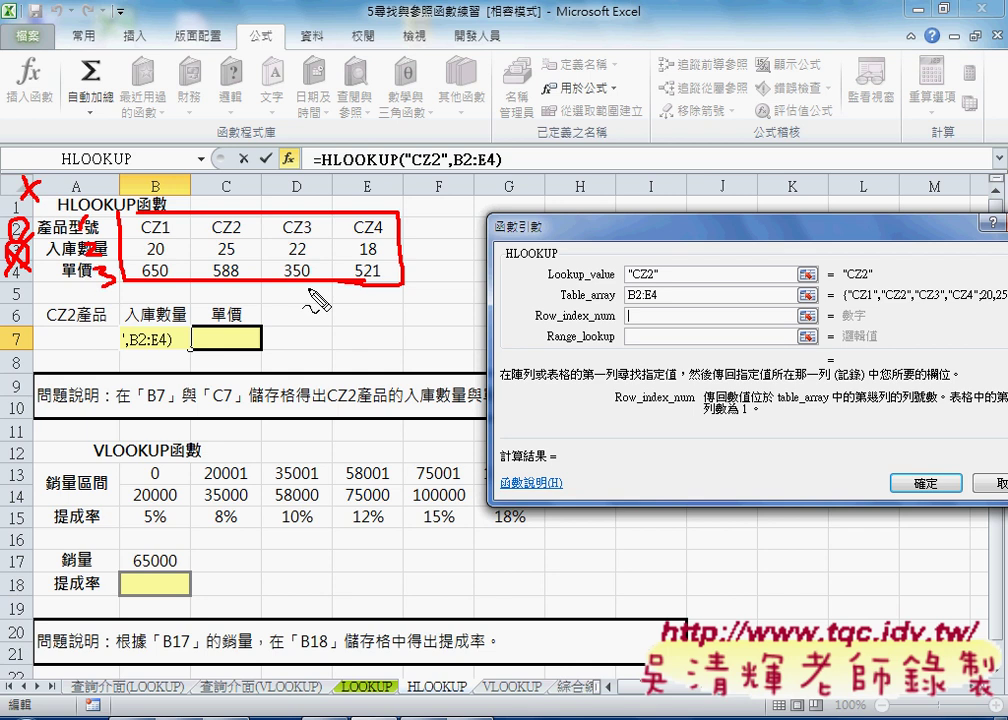
{"action": "key", "text": "Escape"}
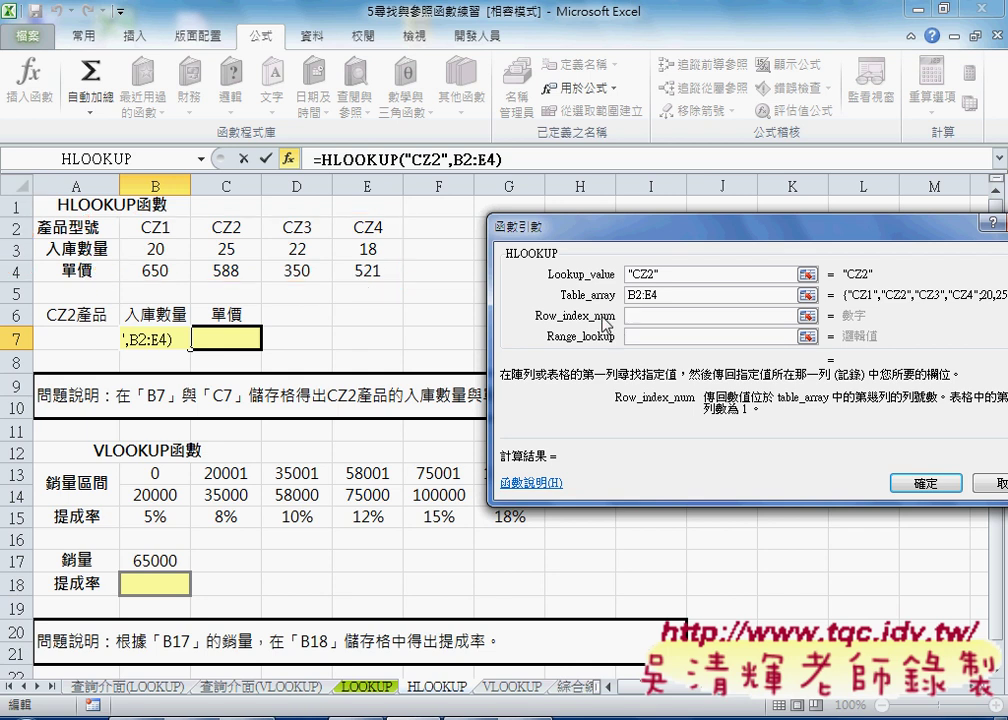
- Set row index 2 and range lookup 0 so the formula returns CZ2's stock of 25
{"action": "type", "text": "2"}
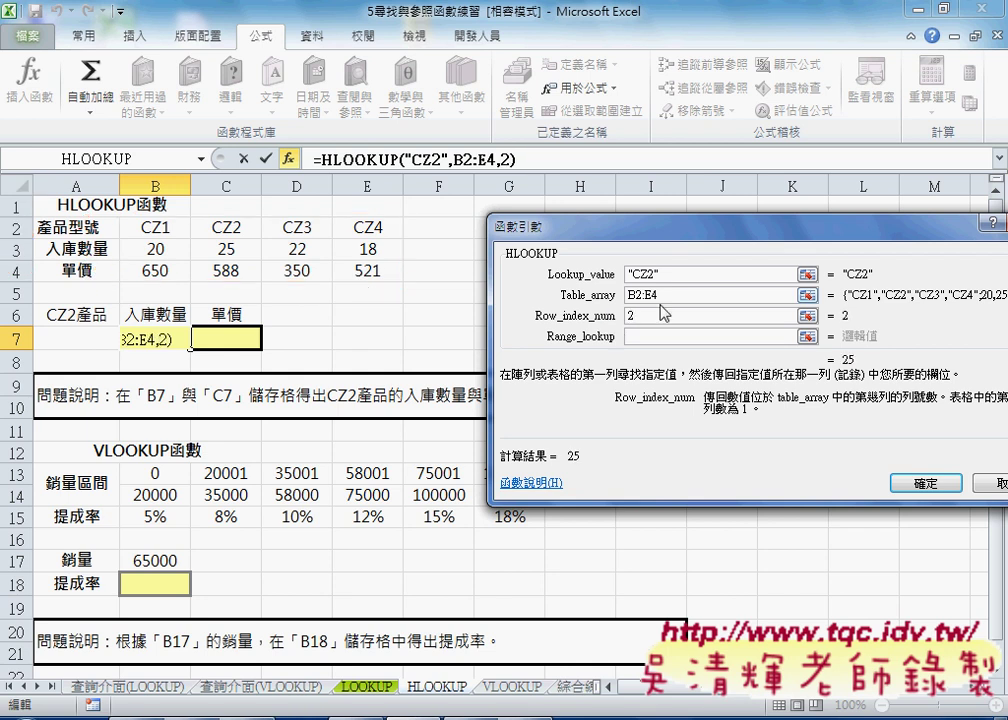
{"action": "left_click", "coordinate": [660, 336]}
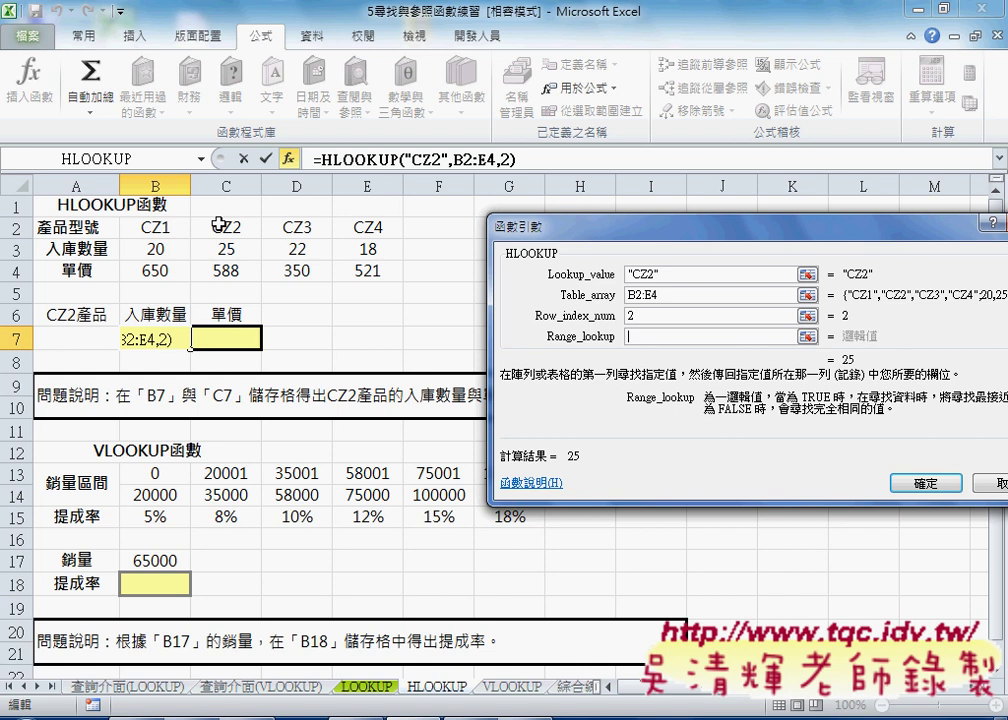
{"action": "type", "text": "0"}
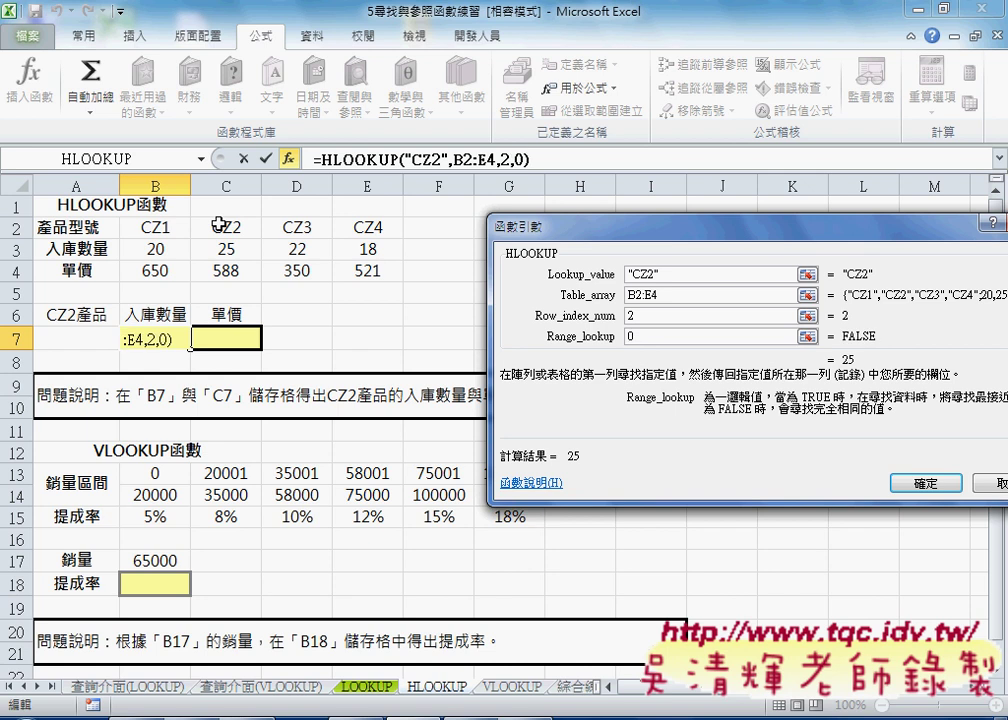
{"action": "key", "text": "BackSpace"}
{"action": "type", "text": "1"}
{"action": "key", "text": "BackSpace"}
{"action": "type", "text": "0"}
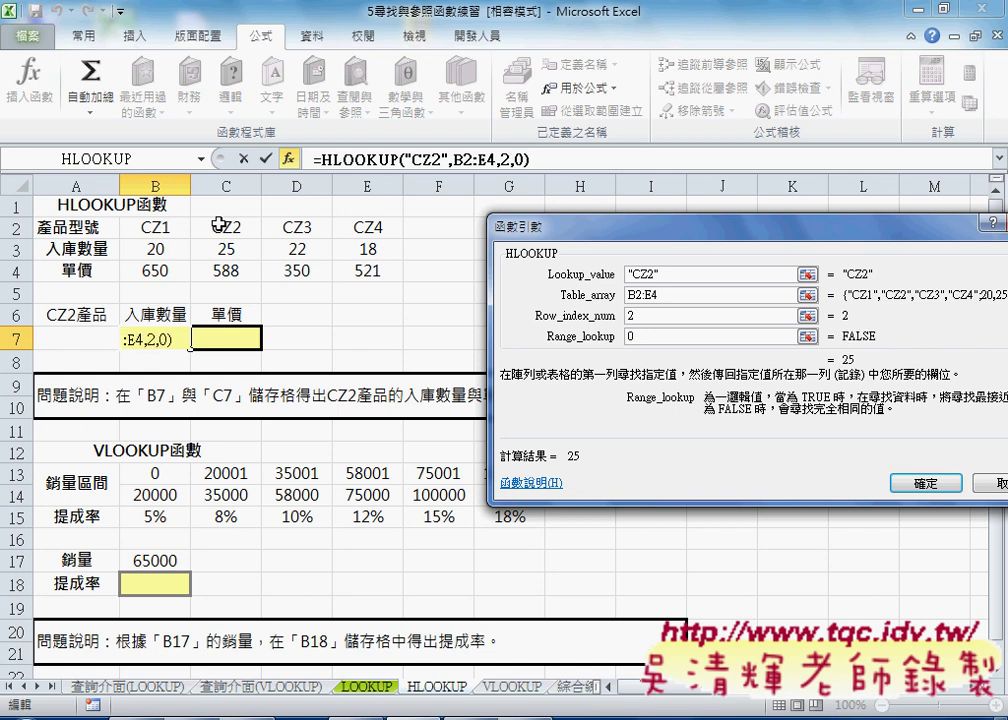